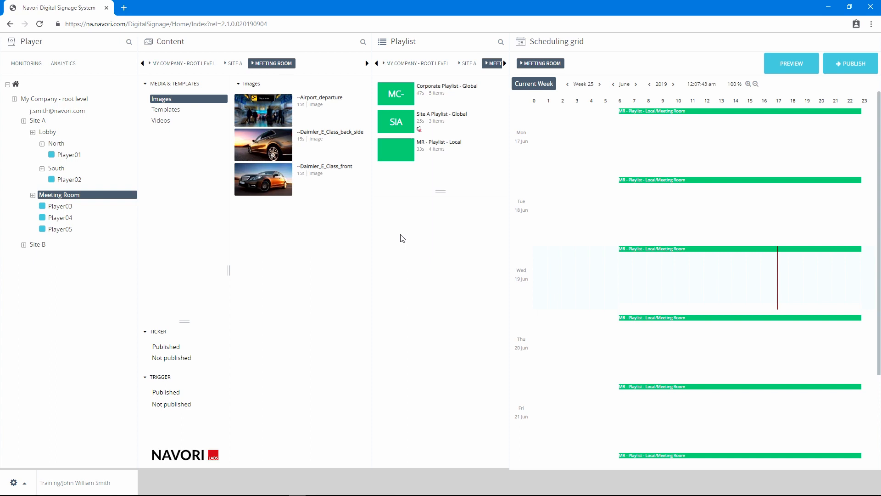
Create an advertising playlist named Summer Campaign for Meeting Room and hide it from Tenant A and Tenant B
right_click(409, 182)
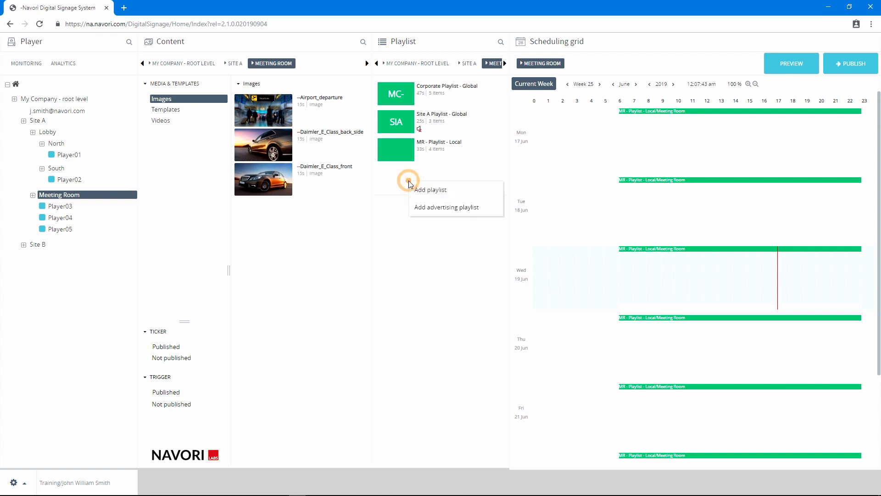
click(427, 207)
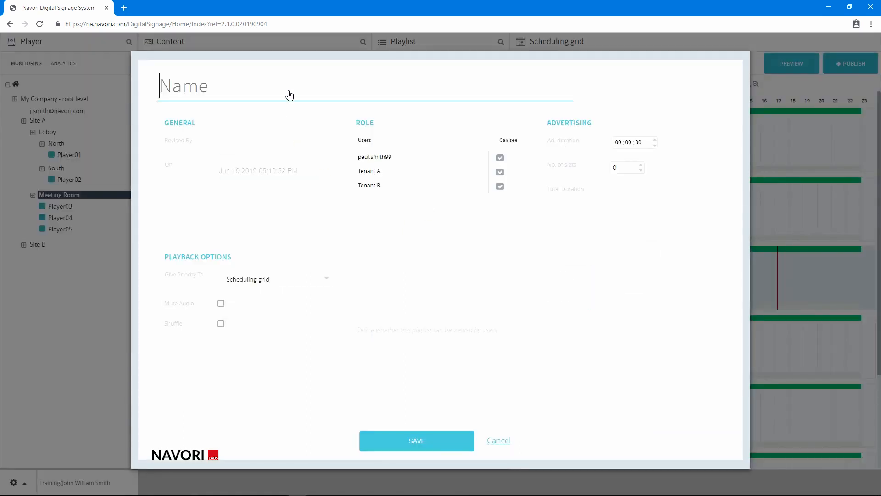
text(Summe)
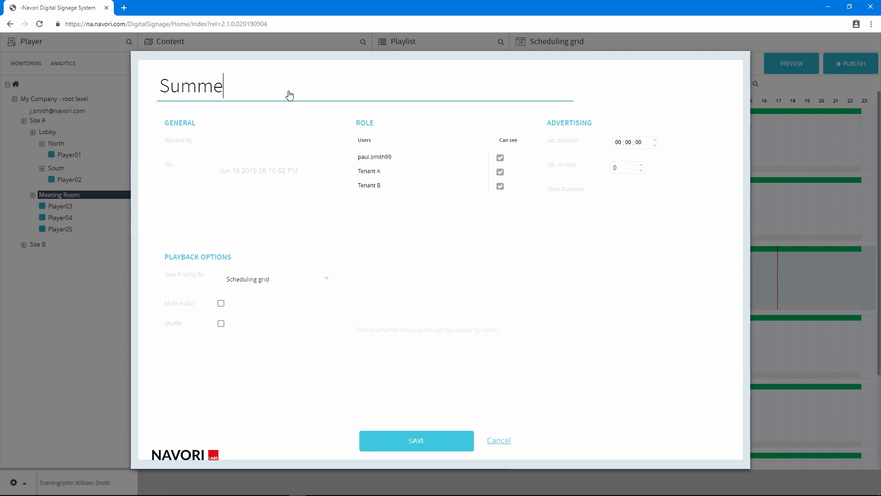
text(r Campaign)
click(501, 173)
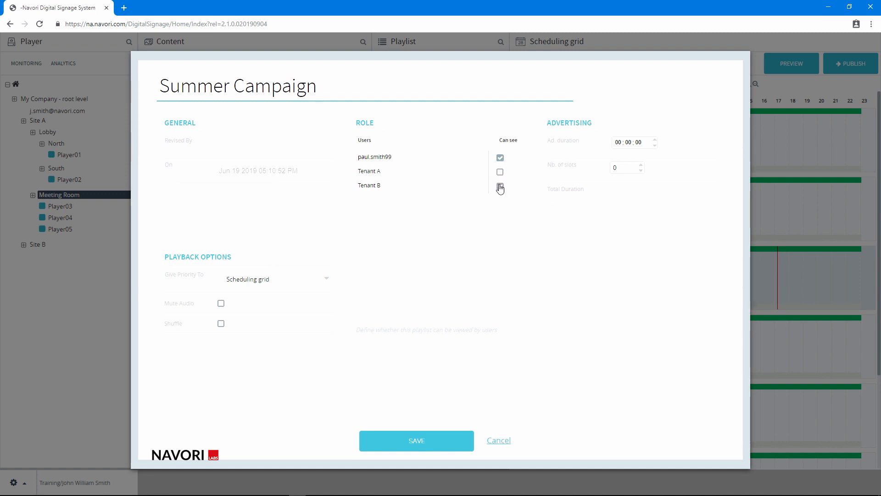
click(501, 187)
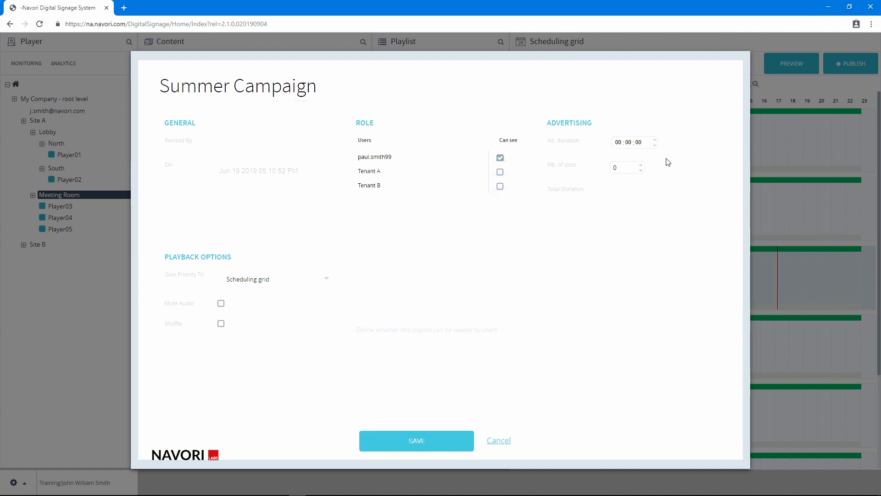
Set the playlist's ad duration to 15 seconds and its number of slots to 3
click(639, 142)
text(15)
click(642, 165)
click(642, 166)
click(642, 165)
Give playback priority to Media, turn on Mute Audio and Shuffle, and save the advertising playlist
click(279, 283)
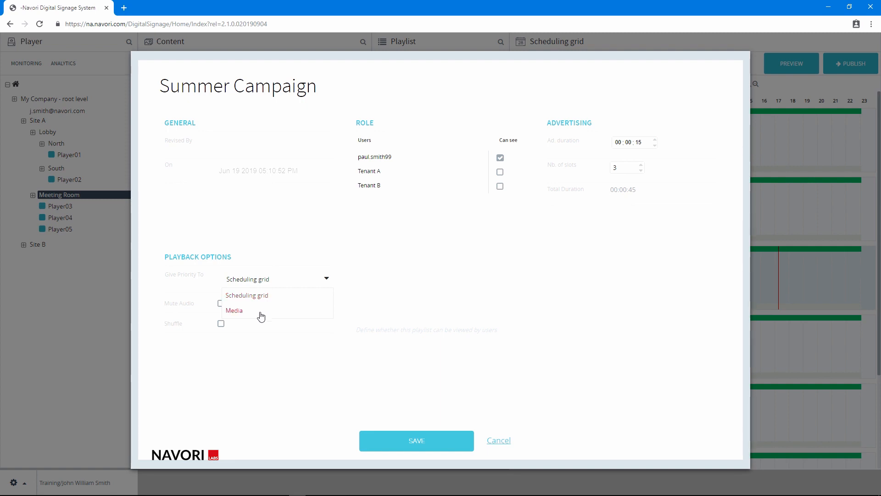
click(261, 315)
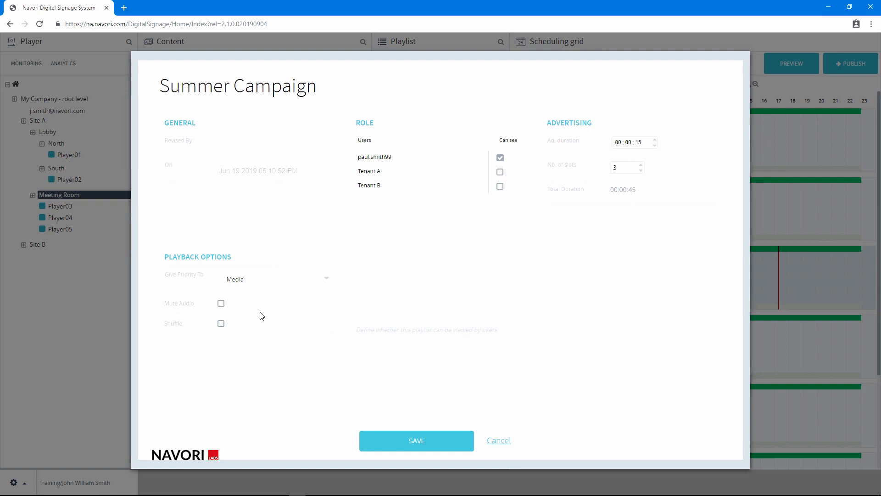
click(222, 303)
click(221, 324)
click(419, 440)
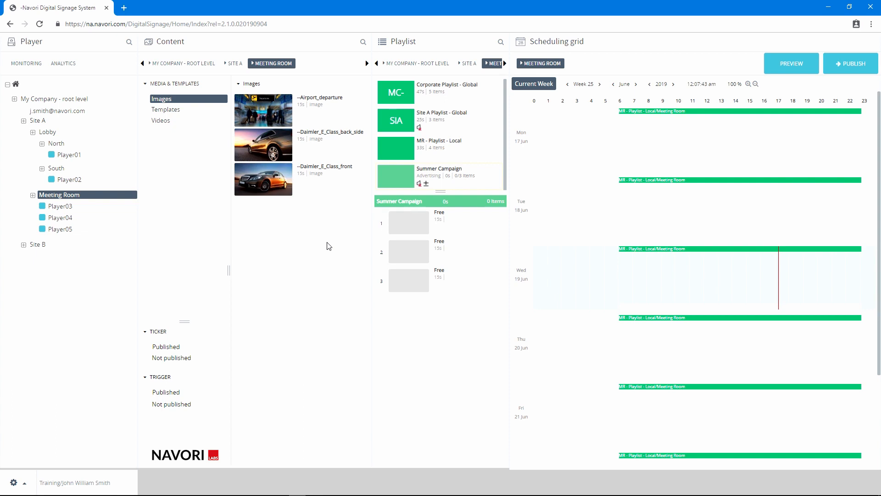
Fill the three Summer Campaign slots with the images Daimler_E_Class_front, Daimler_E_Class_back_side and Airport_departure, in that order
drag(272, 180, 415, 225)
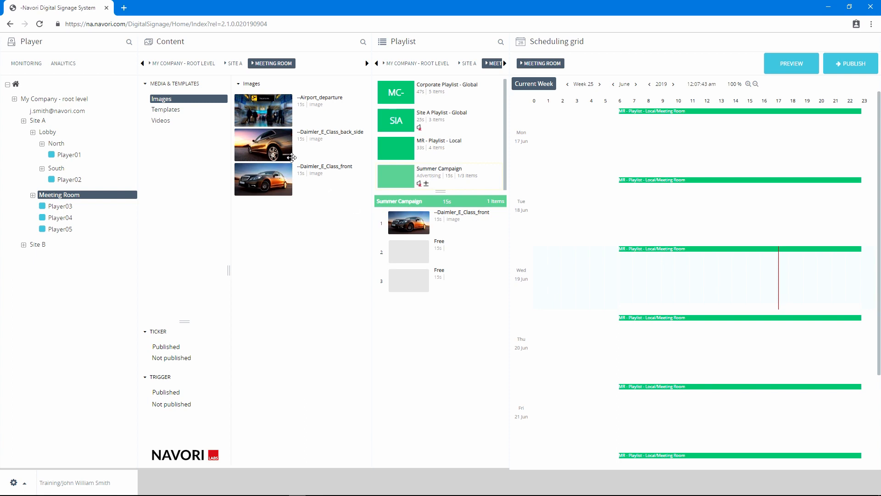
drag(274, 147, 408, 258)
drag(279, 120, 415, 290)
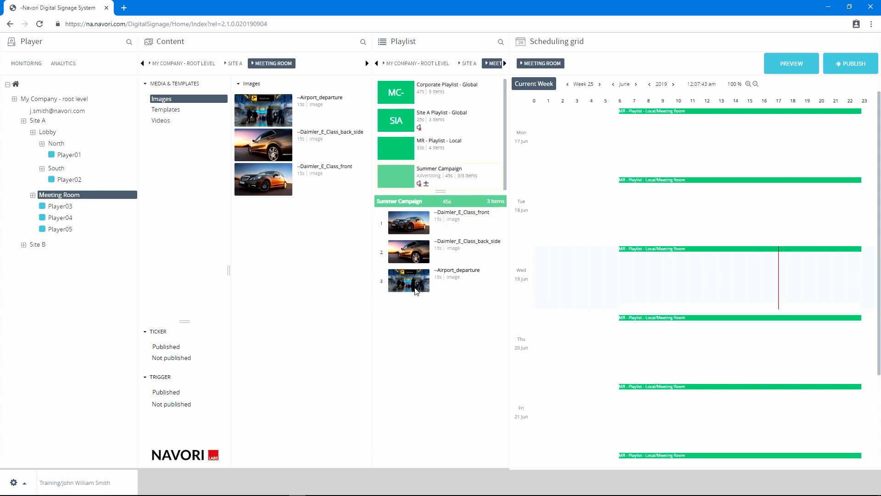
right_click(414, 284)
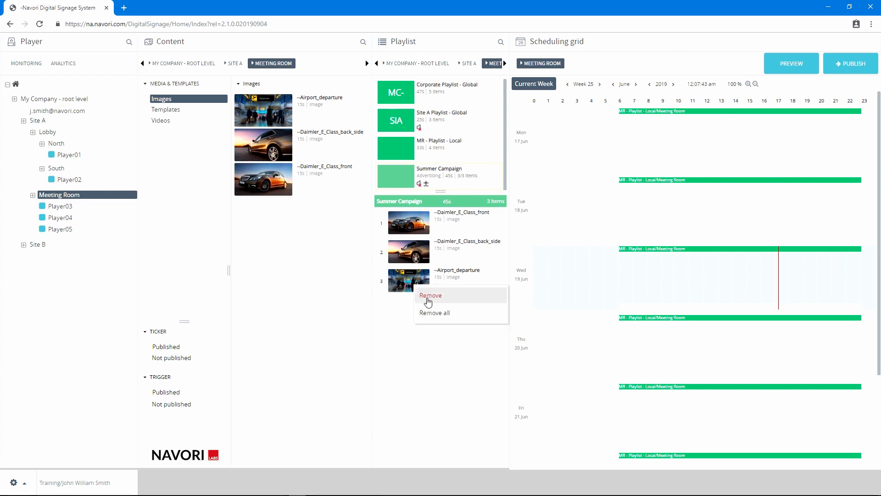
click(428, 297)
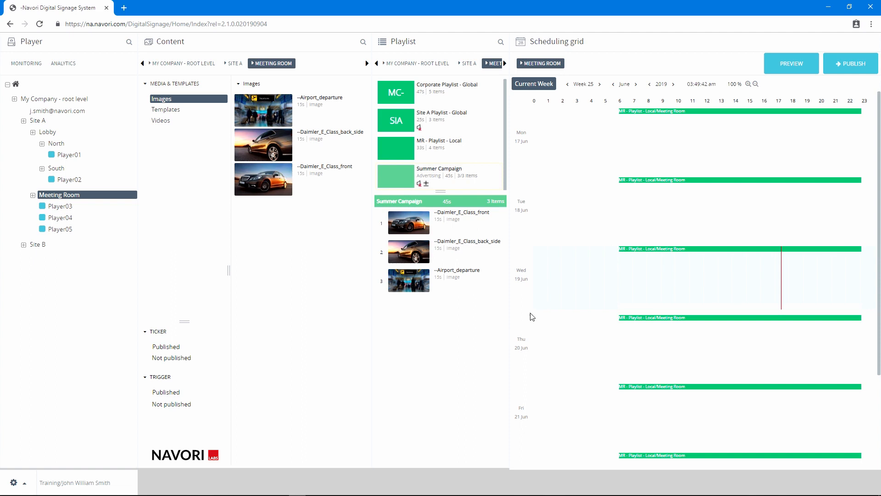
Add an advertising time slot to Monday, June 17, 2019 from 08:00:00 AM to 10:00:00 PM with a burst of 3
right_click(628, 151)
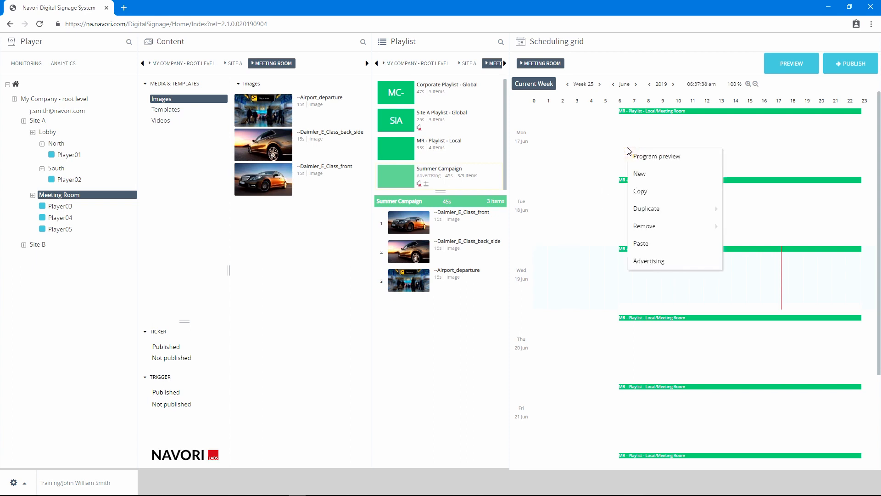
click(684, 261)
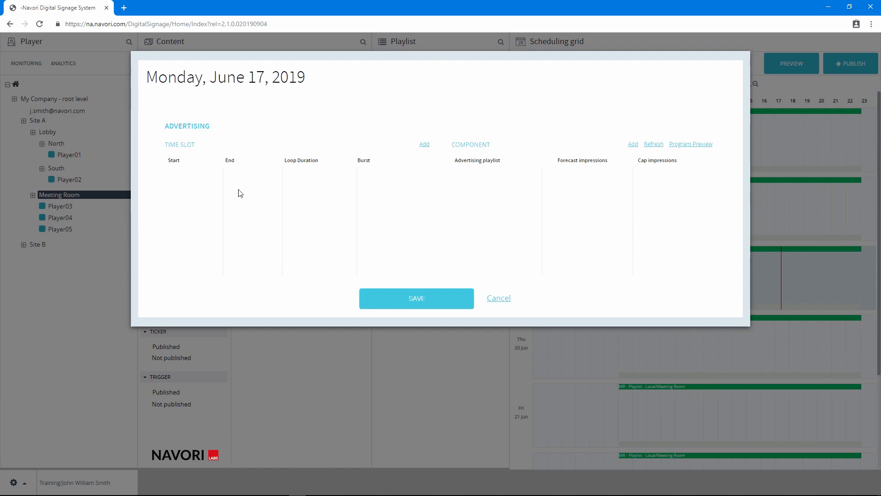
click(424, 145)
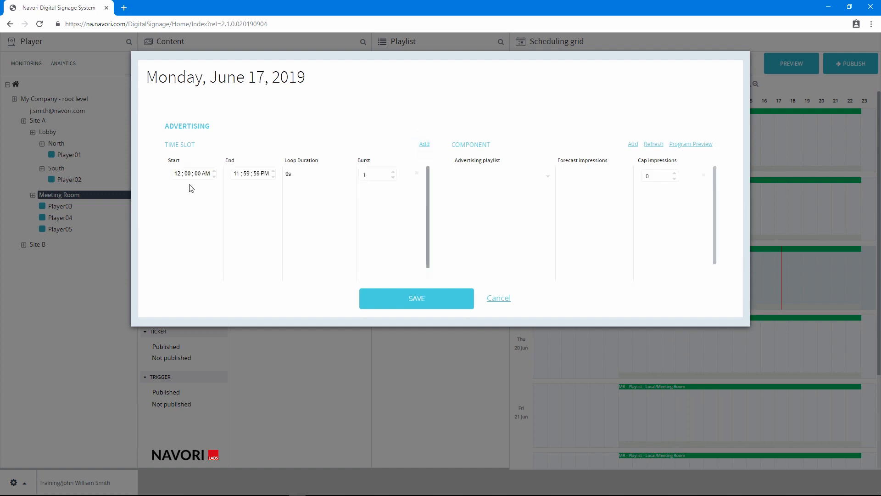
click(177, 174)
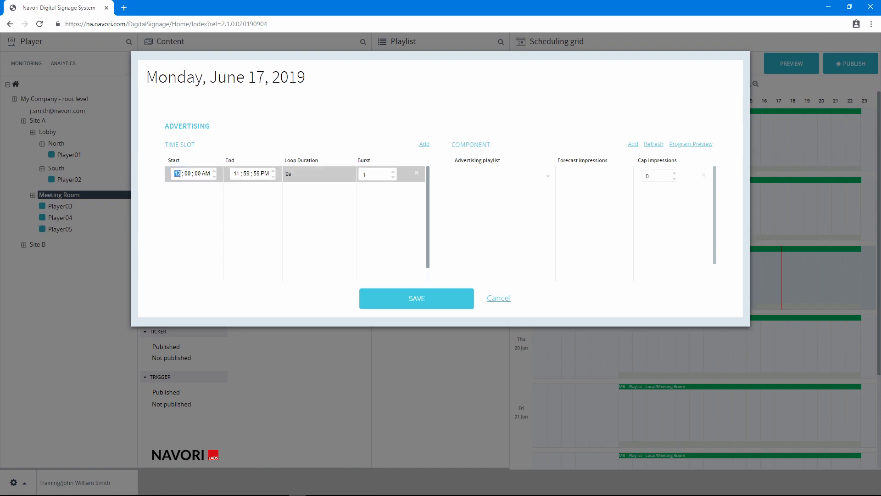
text(08)
click(235, 174)
text(10 ; 00)
click(302, 196)
click(393, 173)
click(393, 173)
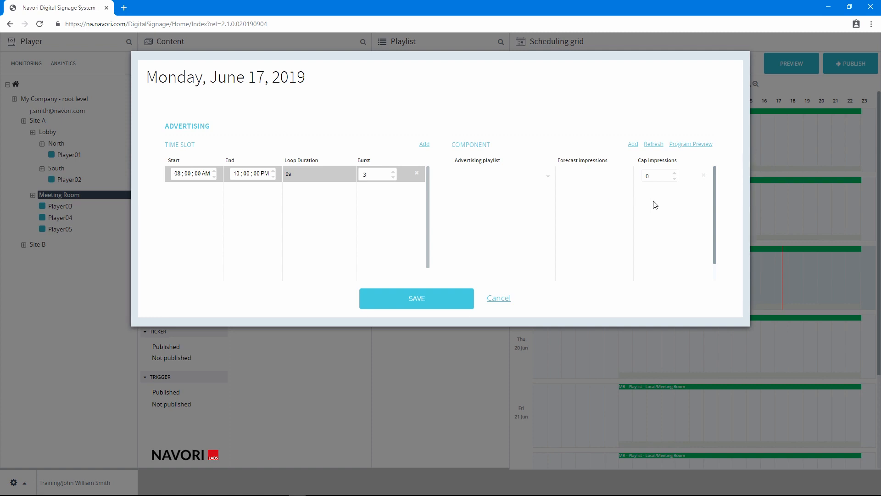
Assign Summer Campaign as the slot's advertising playlist, cap its impressions at 1000, and refresh the forecast
click(548, 176)
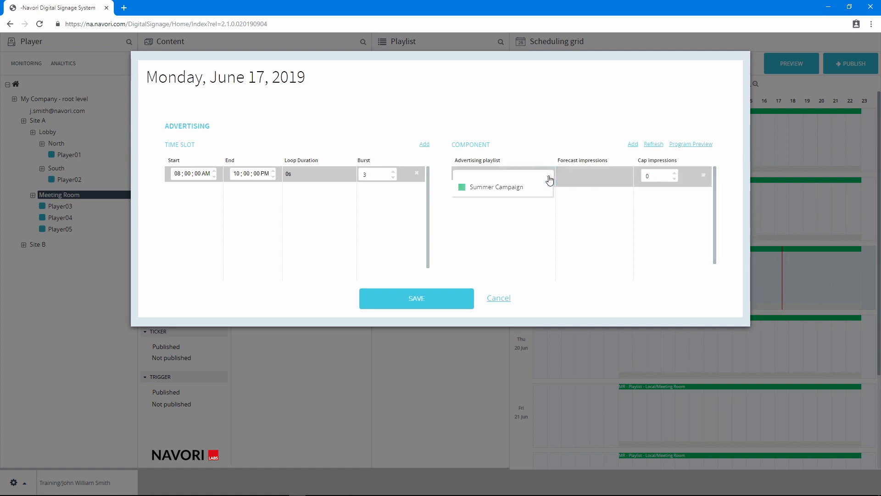
click(516, 192)
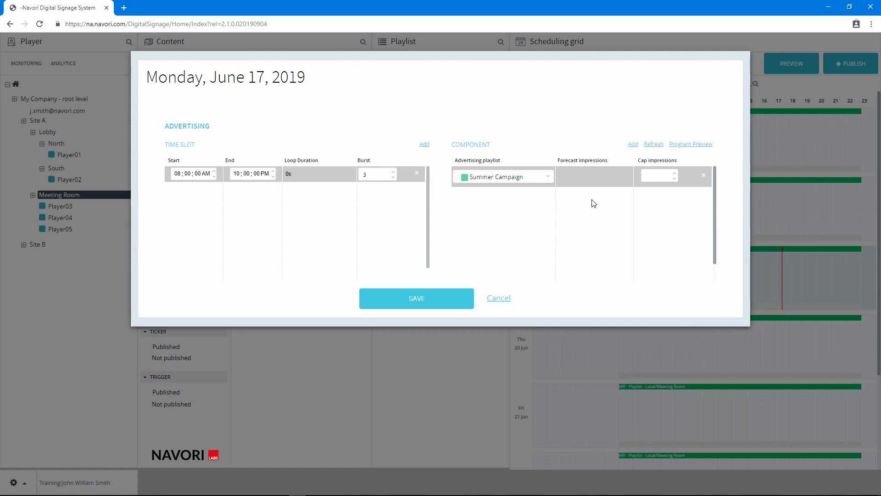
click(657, 177)
text(000)
click(651, 145)
Export the full program preview for June 20, 2019, and save Monday's advertising schedule
click(690, 145)
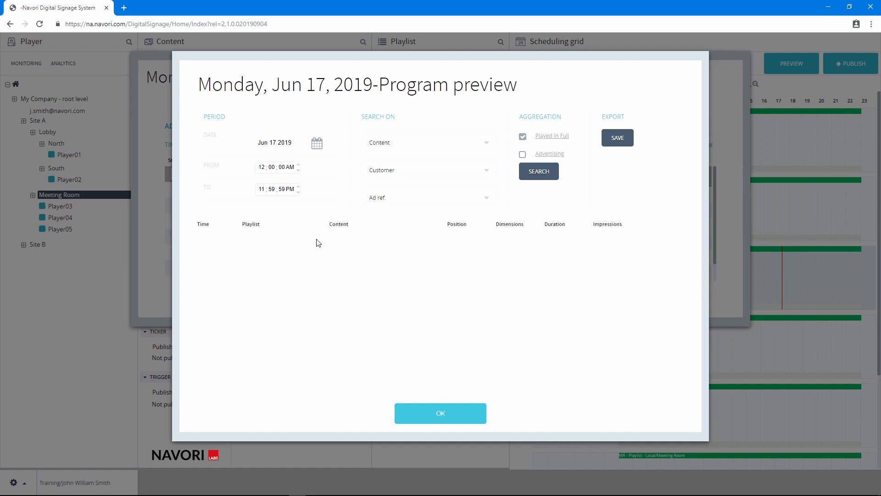
click(317, 145)
click(294, 217)
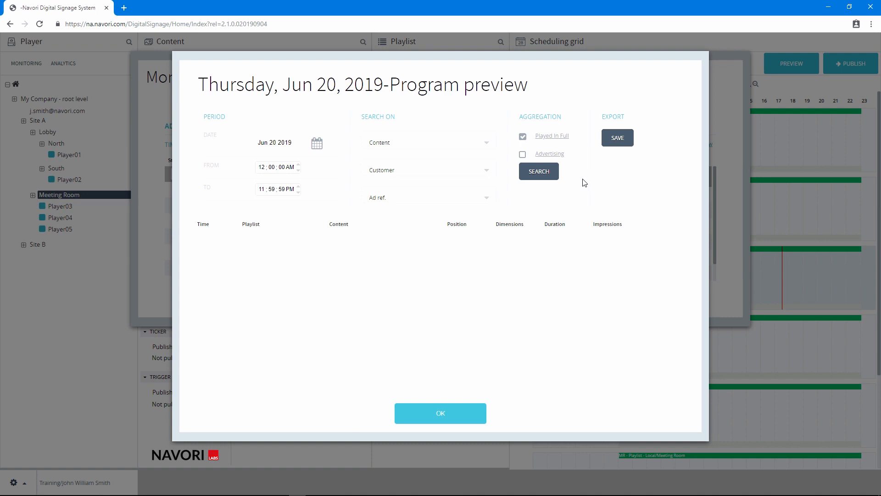
click(536, 176)
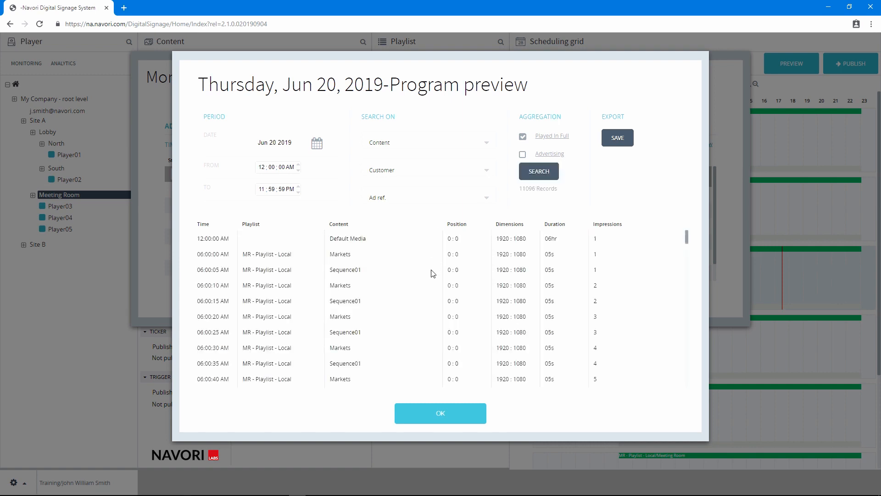
click(623, 144)
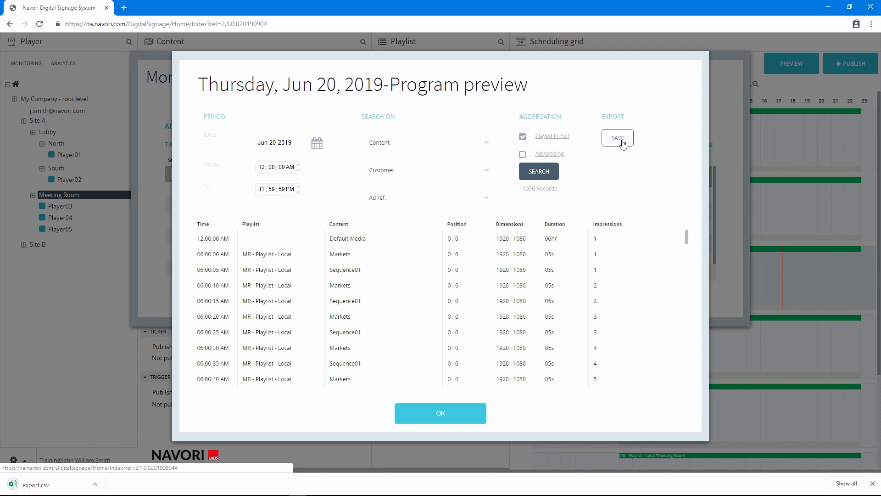
click(443, 418)
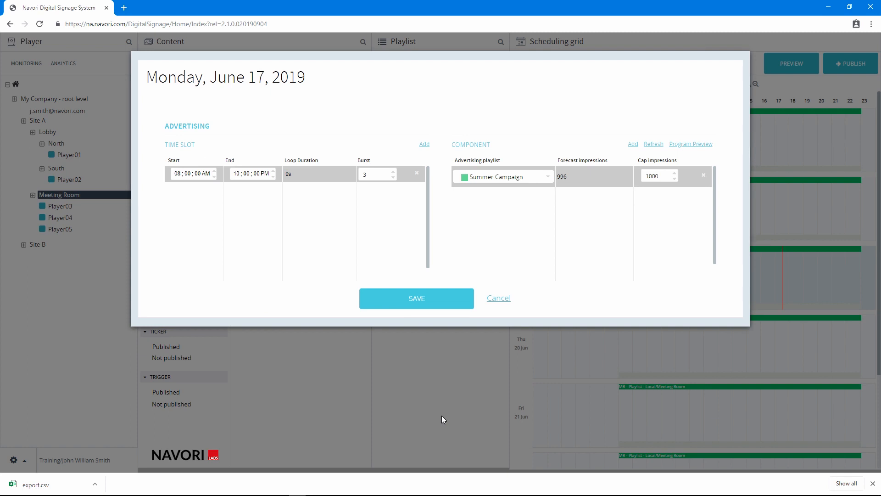
click(412, 302)
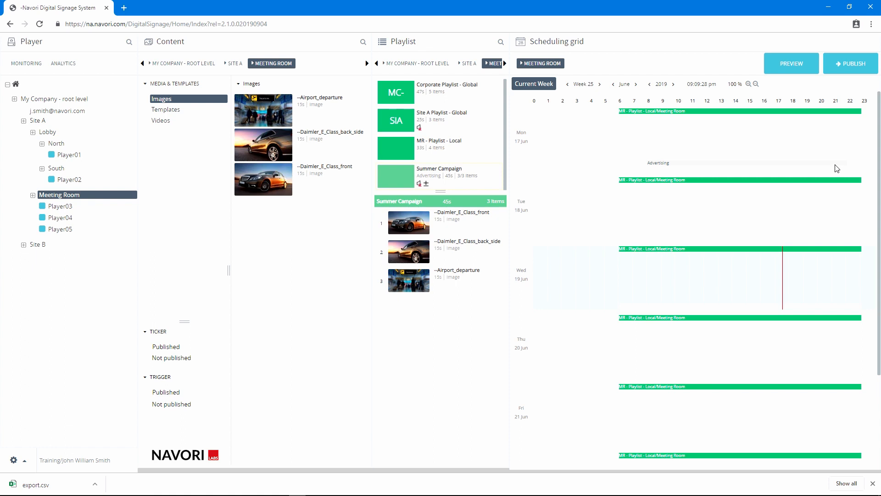
Duplicate Monday's MR - Playlist - Local and Summer Campaign schedule from June 18 to October 1, 2019, with overwriting on
right_click(734, 139)
mouse_move(764, 198)
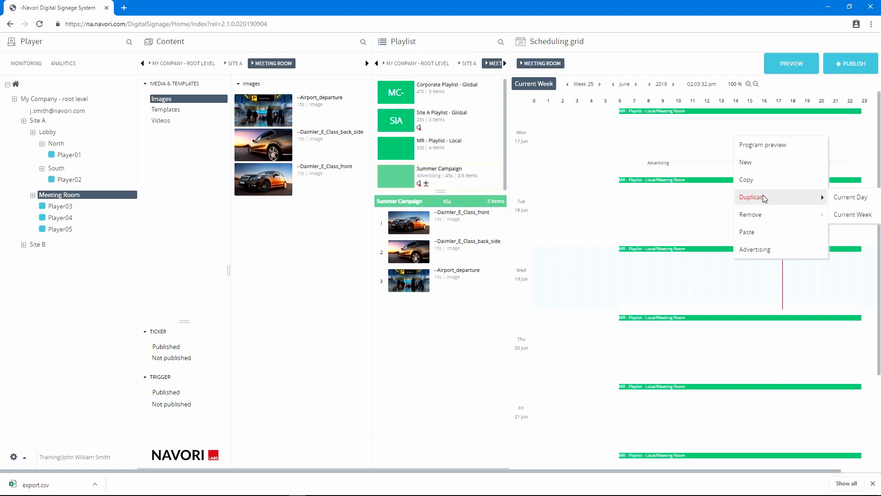
click(841, 197)
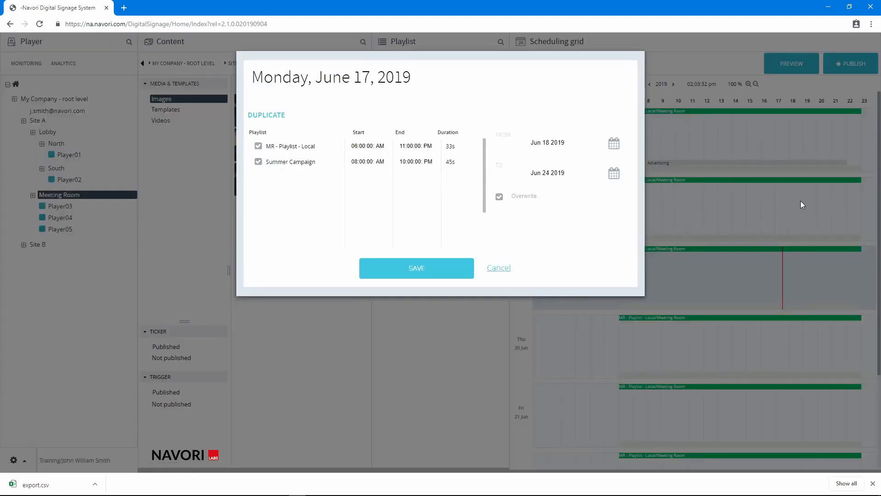
click(614, 174)
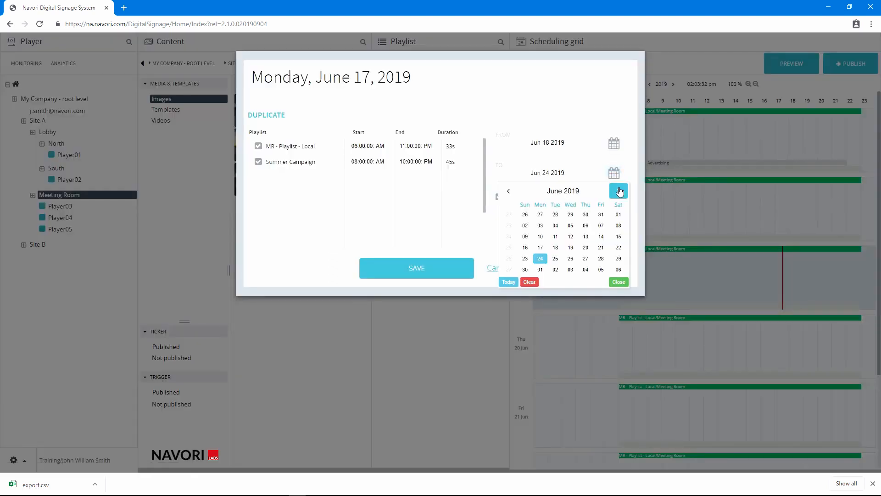
click(620, 192)
click(619, 192)
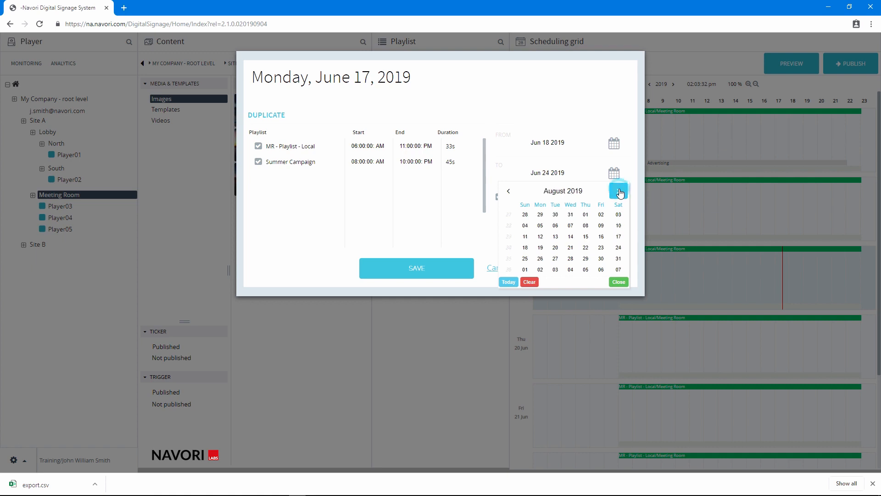
click(619, 191)
click(616, 193)
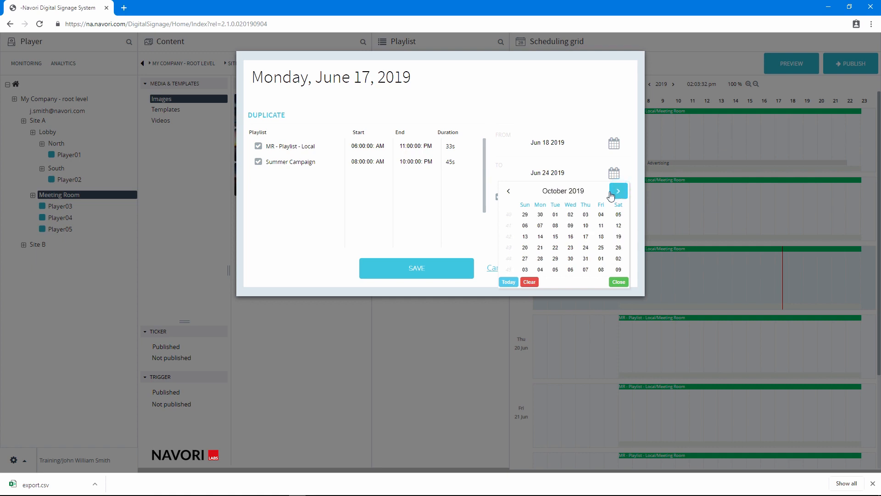
click(556, 214)
click(425, 272)
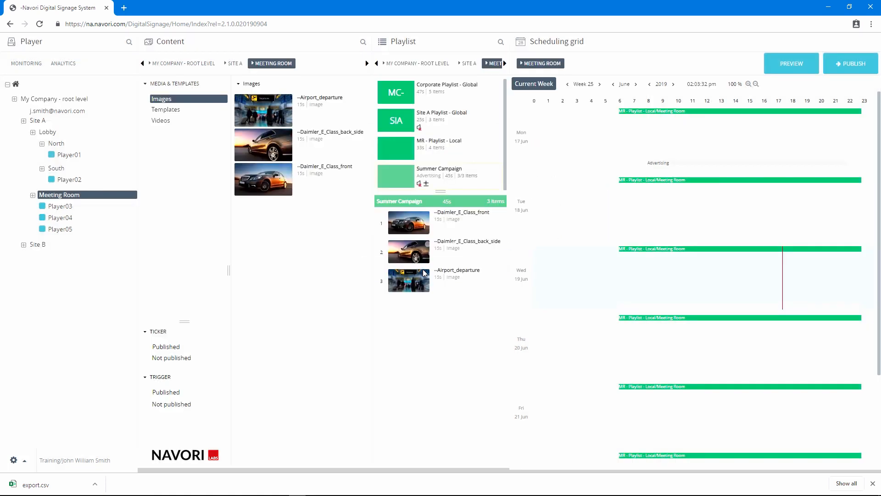
Select Player03, Player04 and Player05 in Meeting Room and publish the schedule to them
click(42, 206)
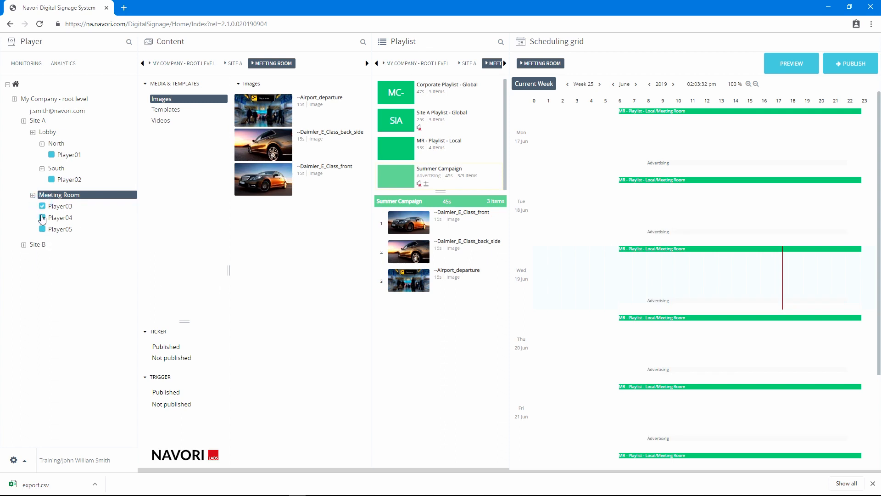
click(42, 218)
click(42, 229)
click(847, 67)
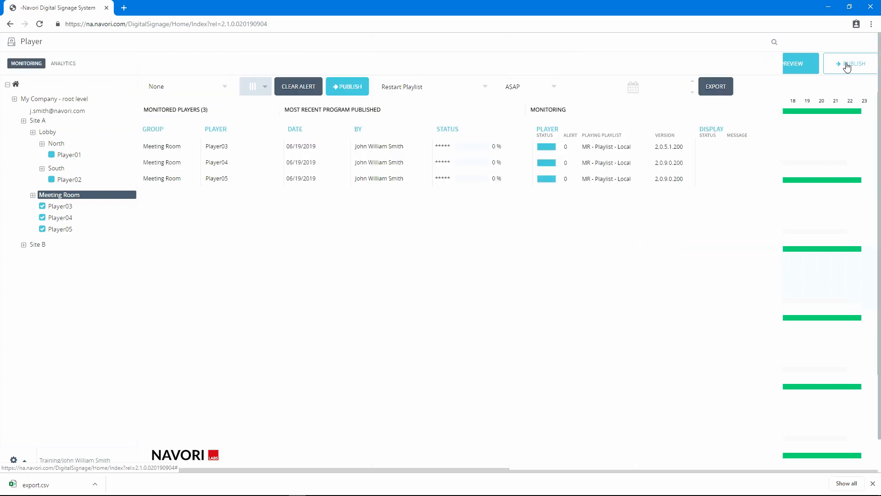